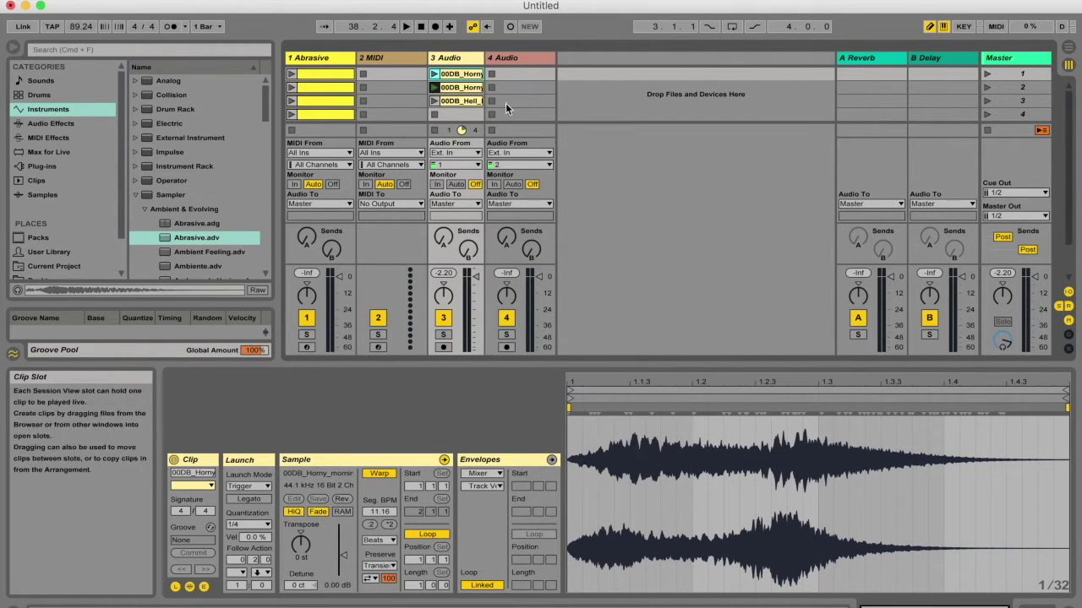
Show the first Abrasive clip's MIDI notes in Clip View.
click(321, 76)
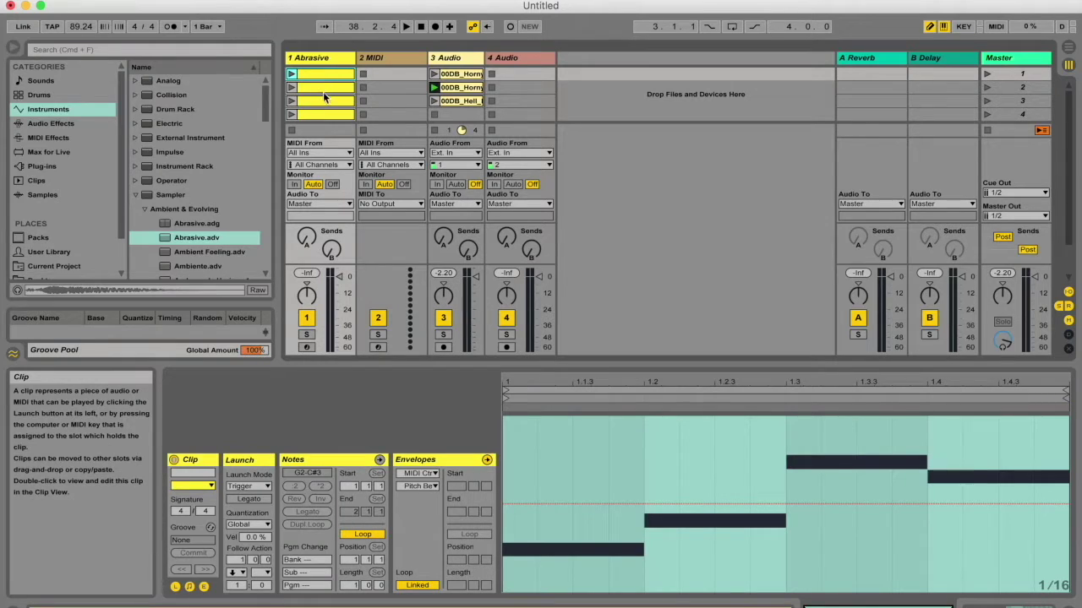
Add Abrasive clips 2–4 to the selection to overlay their notes in Clip View.
shift+click(324, 92)
shift+click(324, 101)
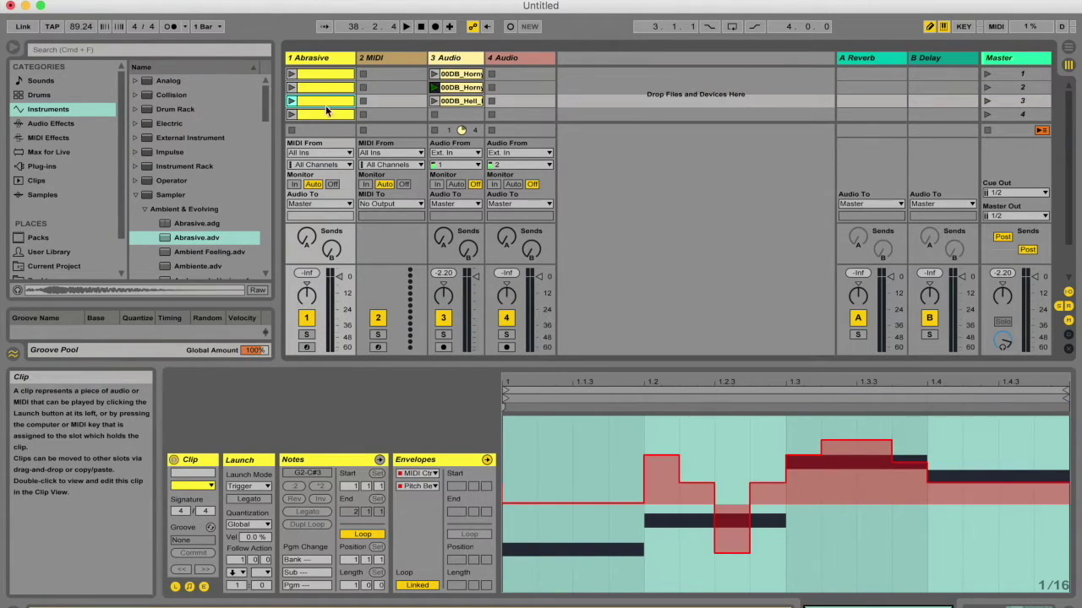
shift+click(330, 113)
shift+click(330, 81)
click(332, 76)
shift+click(335, 85)
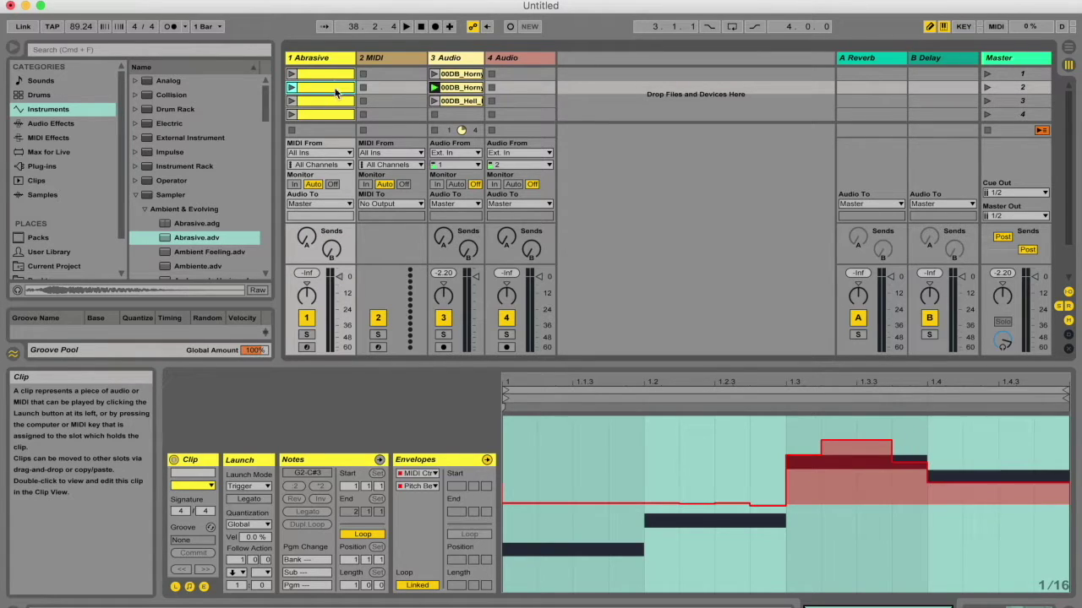
Compare all four Abrasive clips' notes again, then launch the first Abrasive clip.
click(336, 78)
shift+click(336, 87)
shift+click(338, 100)
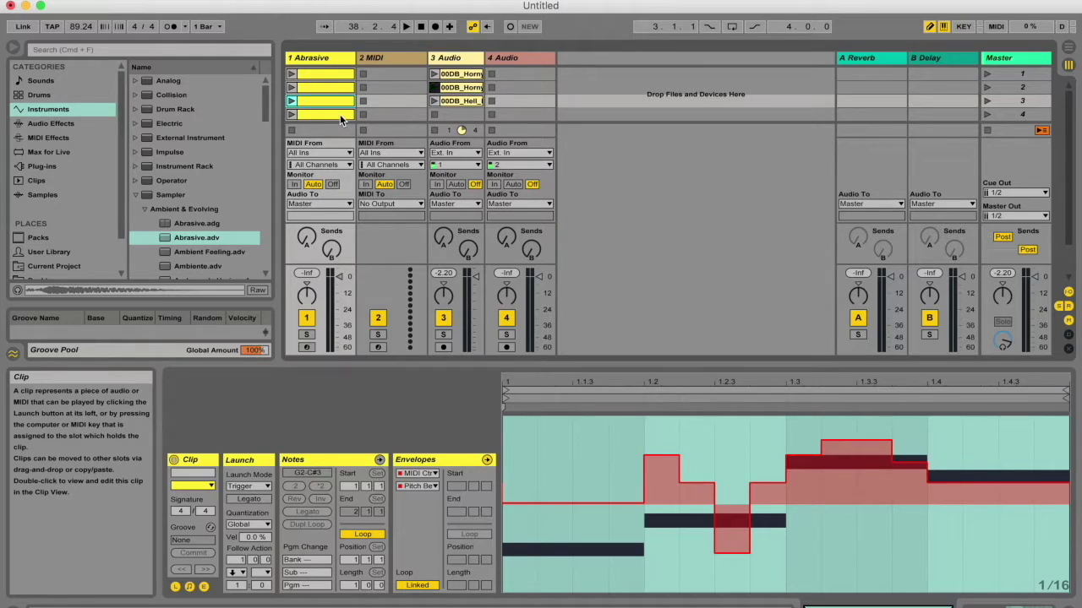
shift+click(339, 115)
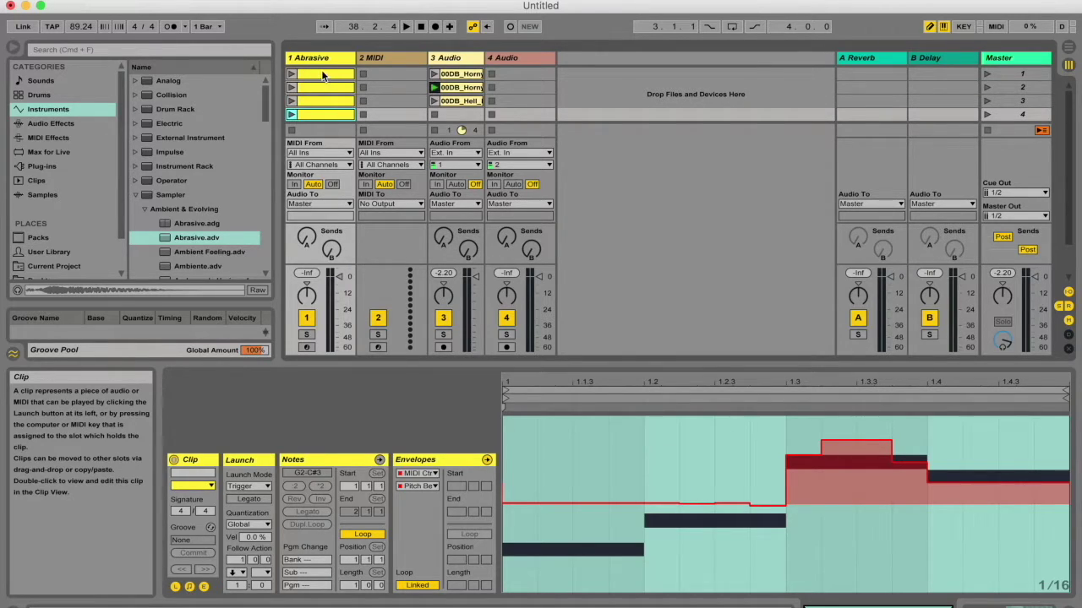
click(329, 74)
key(Return)
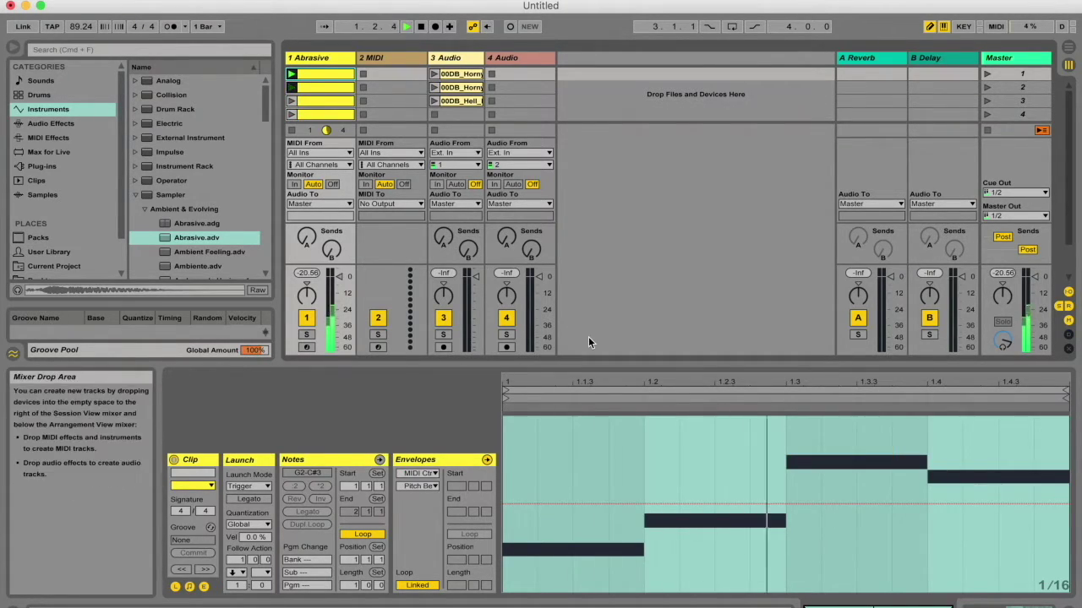
Follow Abrasive clips 2 and 3 as the follow actions advance, then stop the Abrasive track.
shift+click(330, 88)
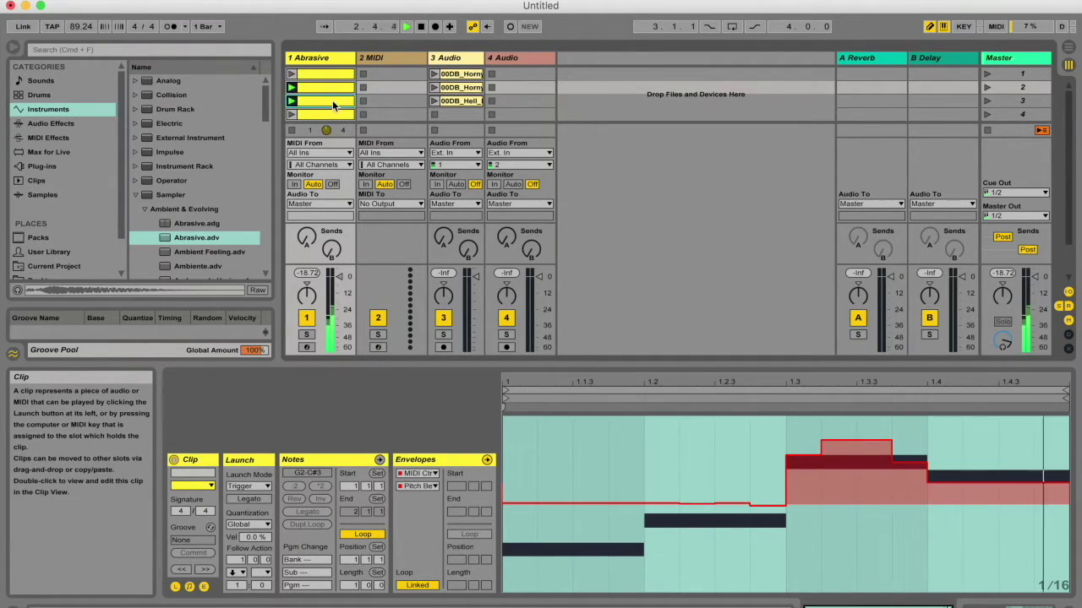
shift+click(332, 100)
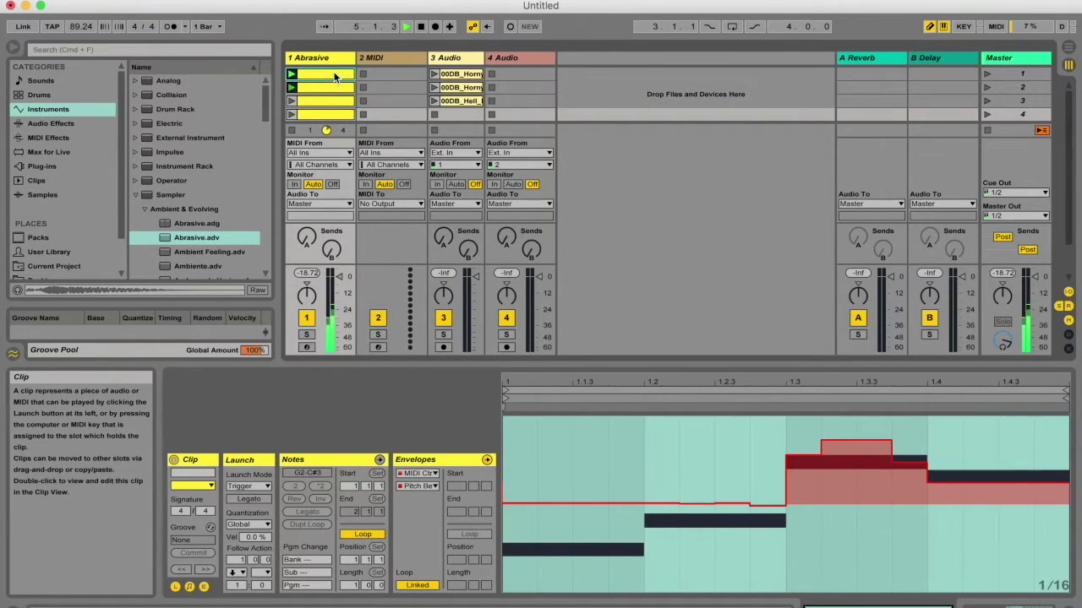
click(292, 131)
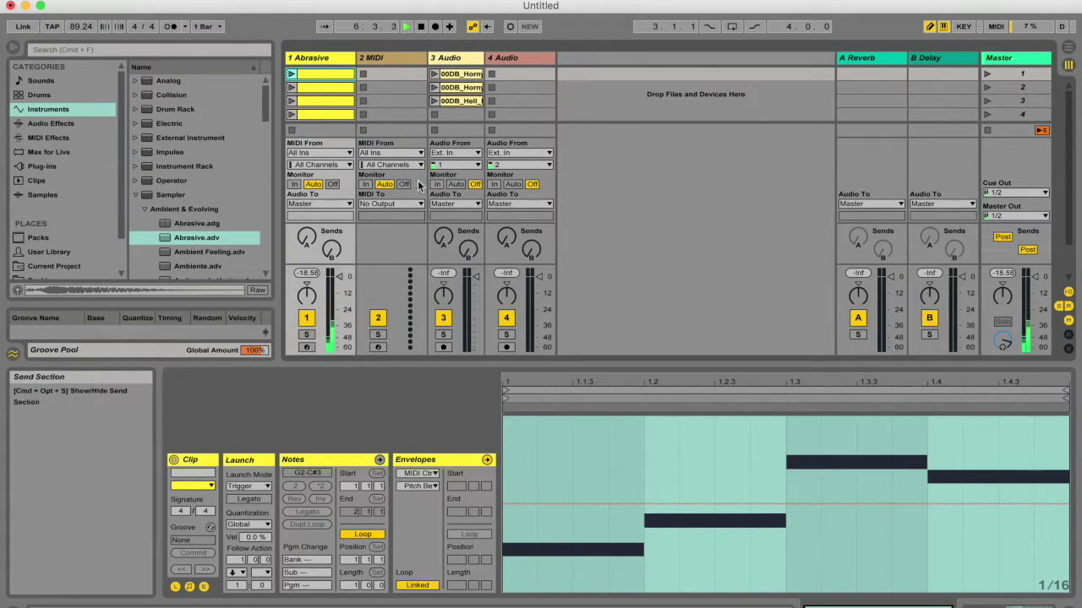
Inspect Abrasive clips 2–4, then show track 3's first audio clip waveform.
click(342, 86)
click(344, 104)
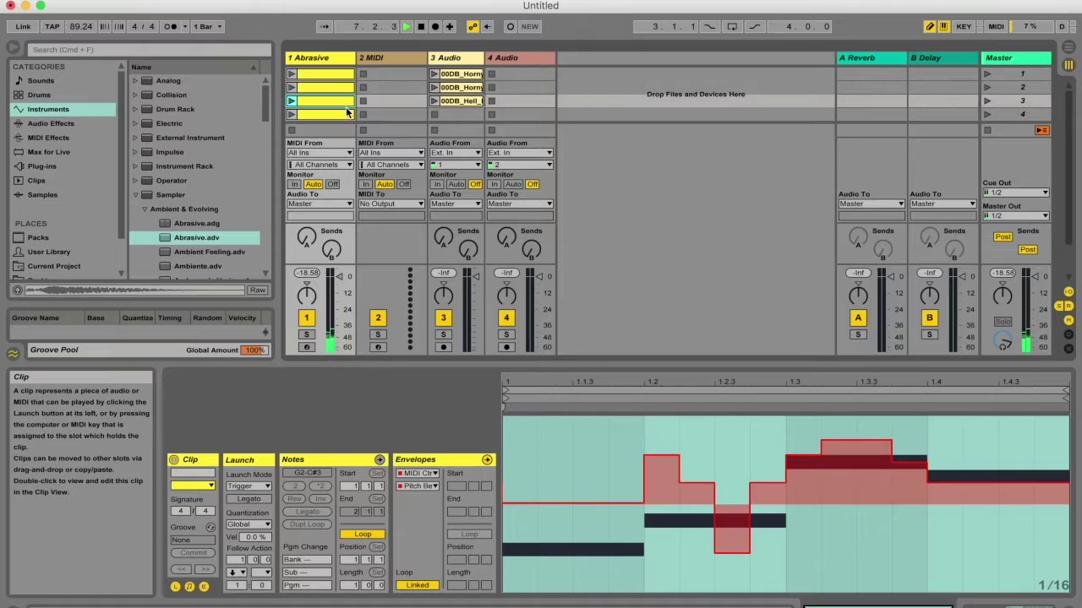
click(346, 115)
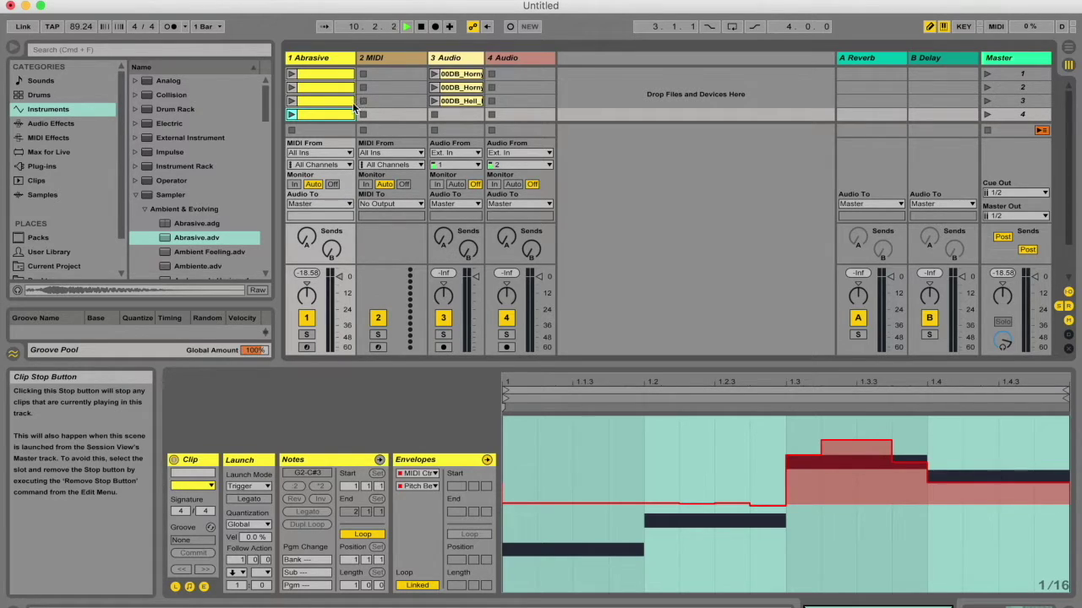
click(333, 87)
click(335, 116)
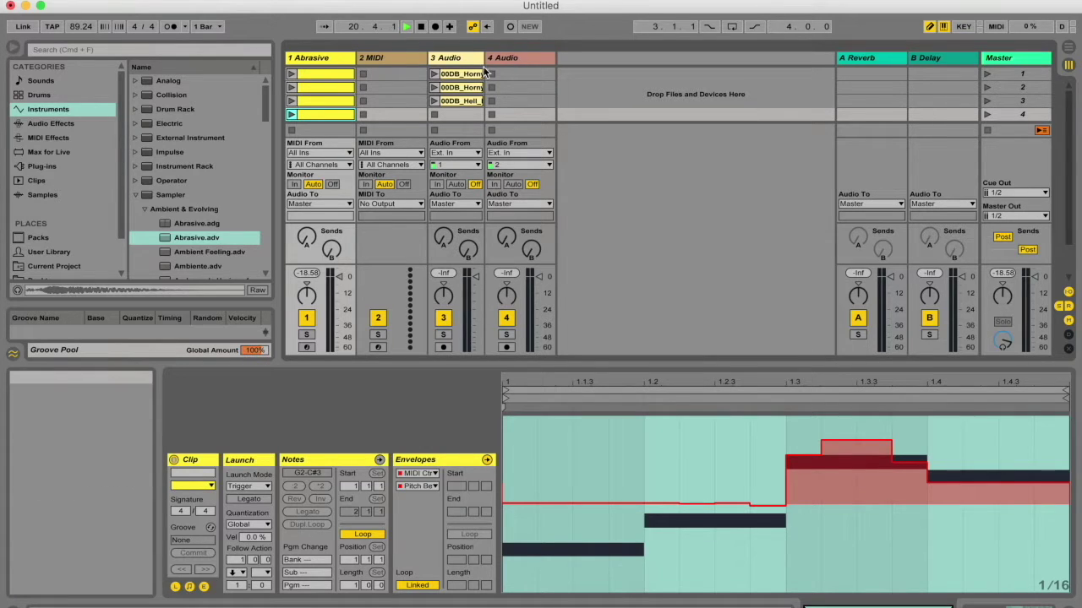
click(464, 75)
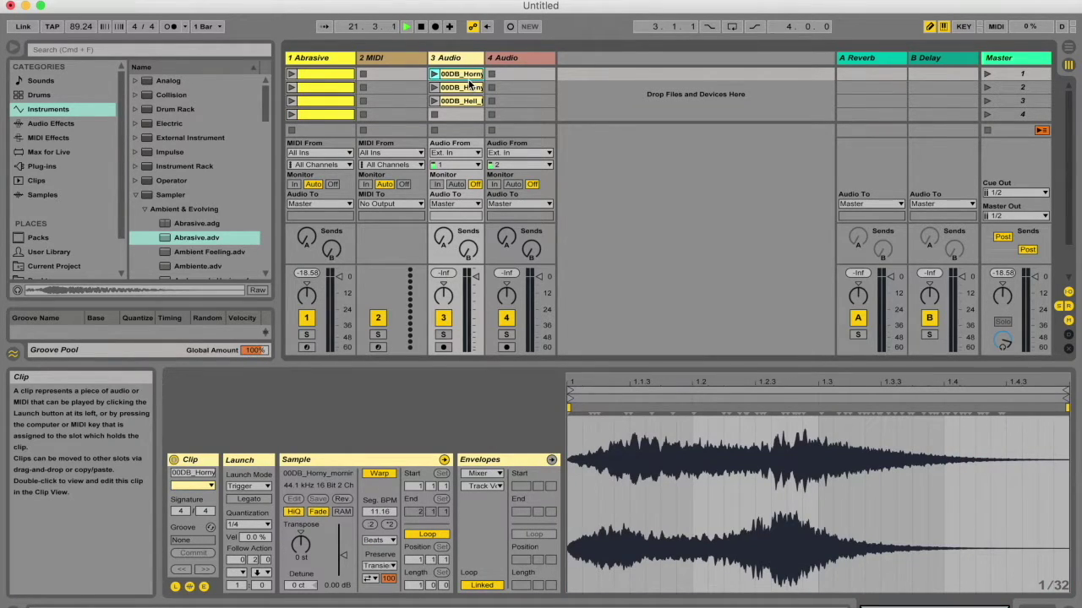
Delete the 00DB_Hell_bell clip and the second audio clip from track 3.
click(462, 101)
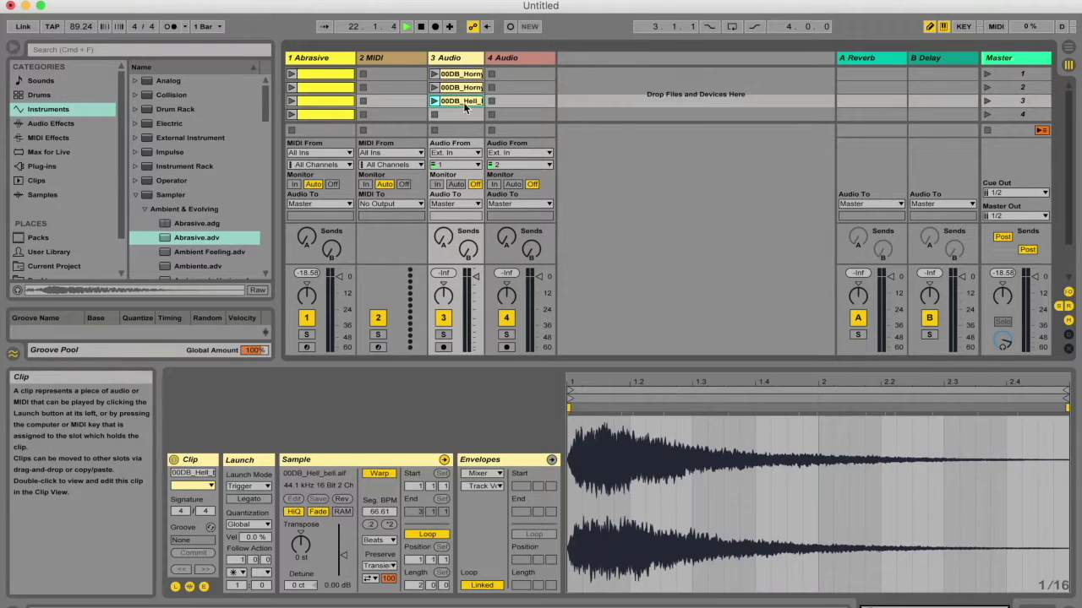
key(Delete)
click(465, 87)
key(Delete)
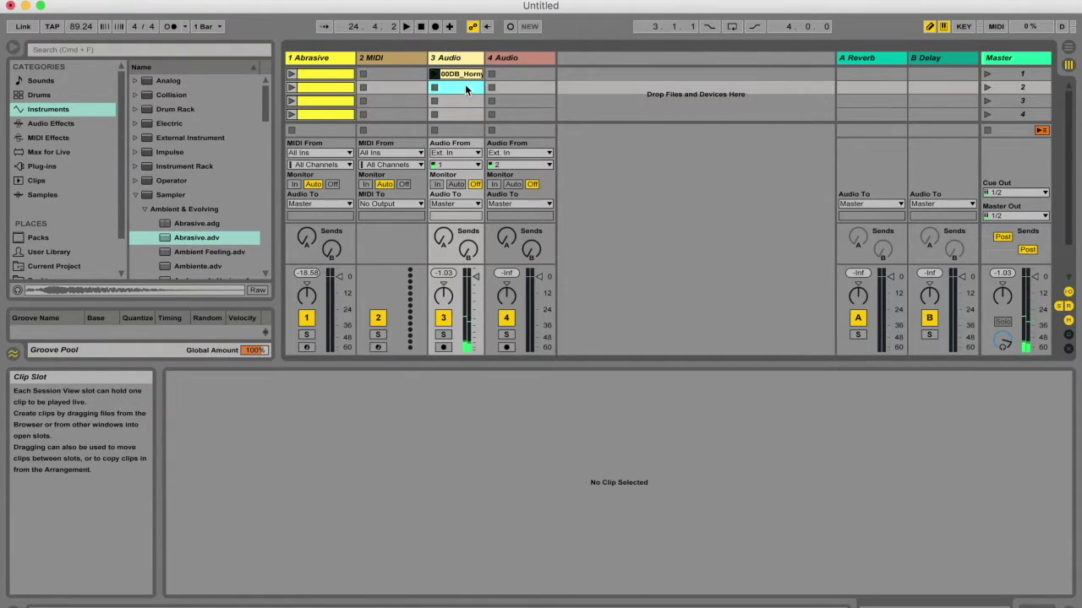
Duplicate the remaining audio clip into track 3's second slot.
click(465, 74)
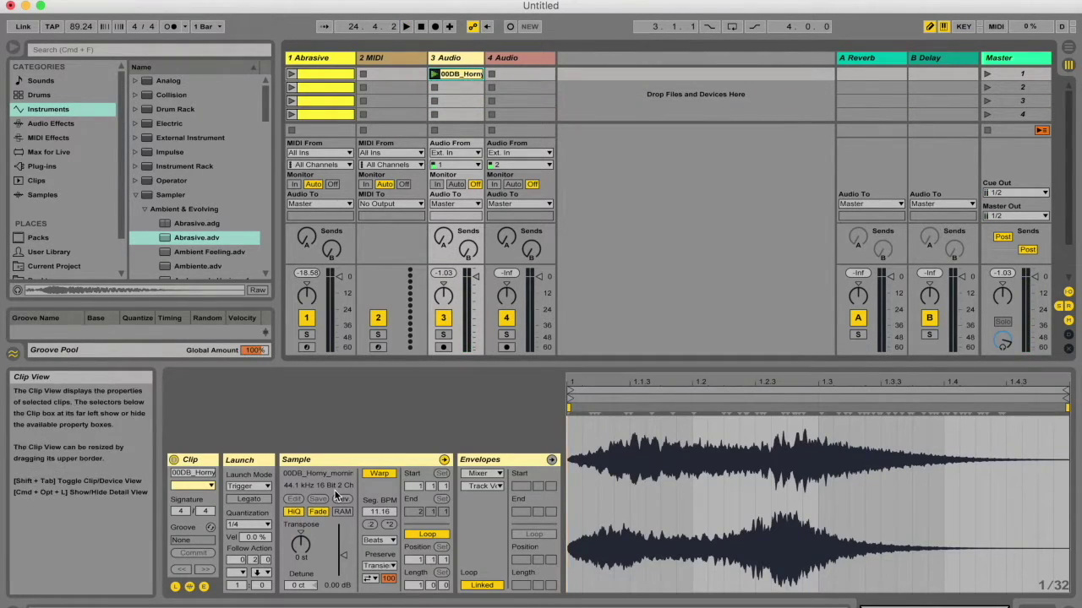
key(super+z)
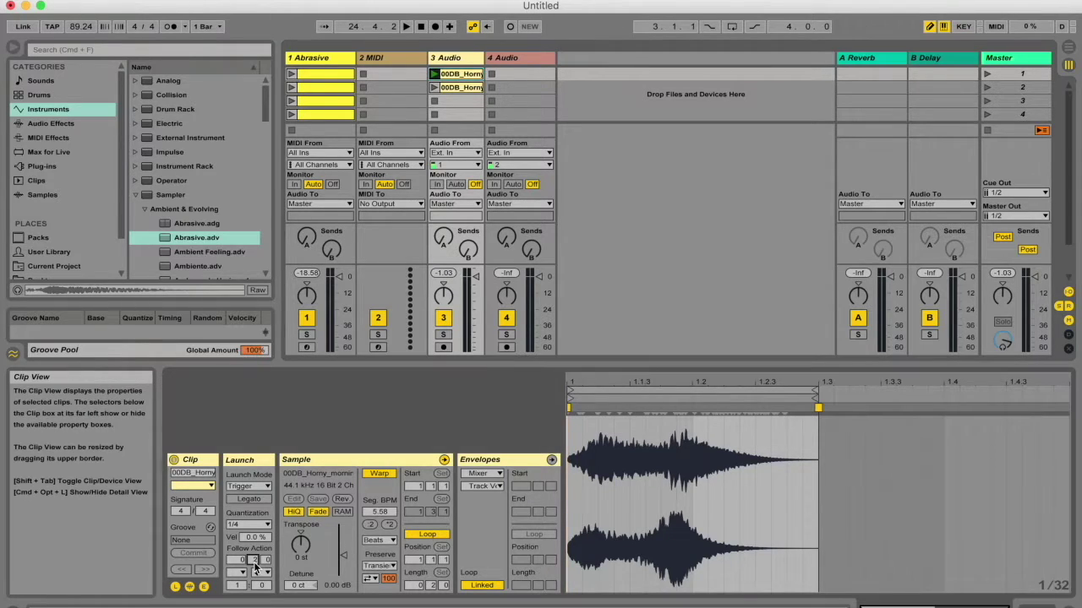
click(243, 573)
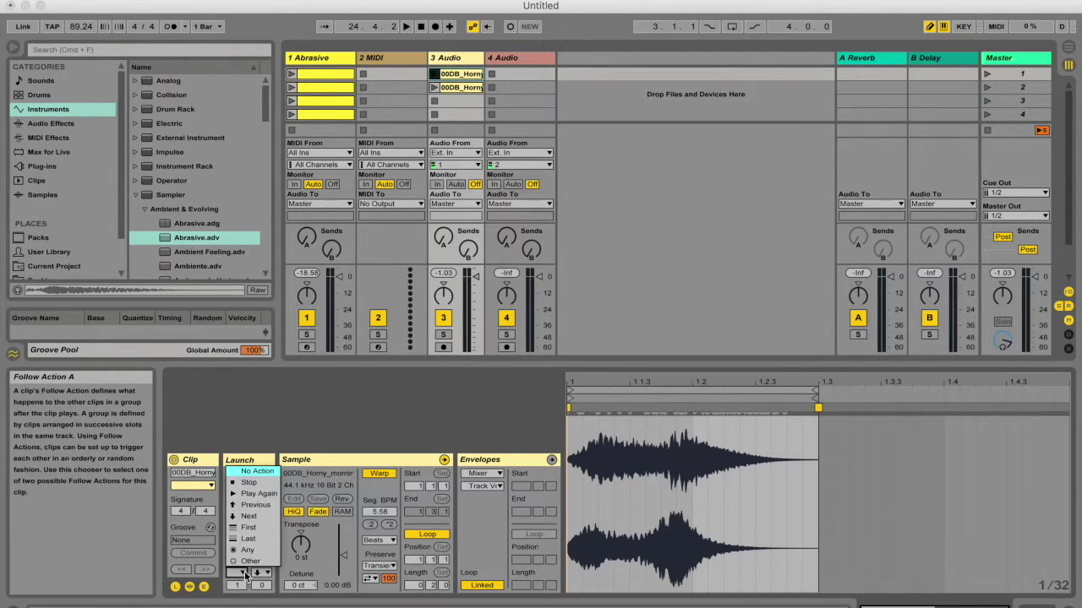
Set the first clip's Follow Action to Next, check the second part, and launch the first.
click(247, 516)
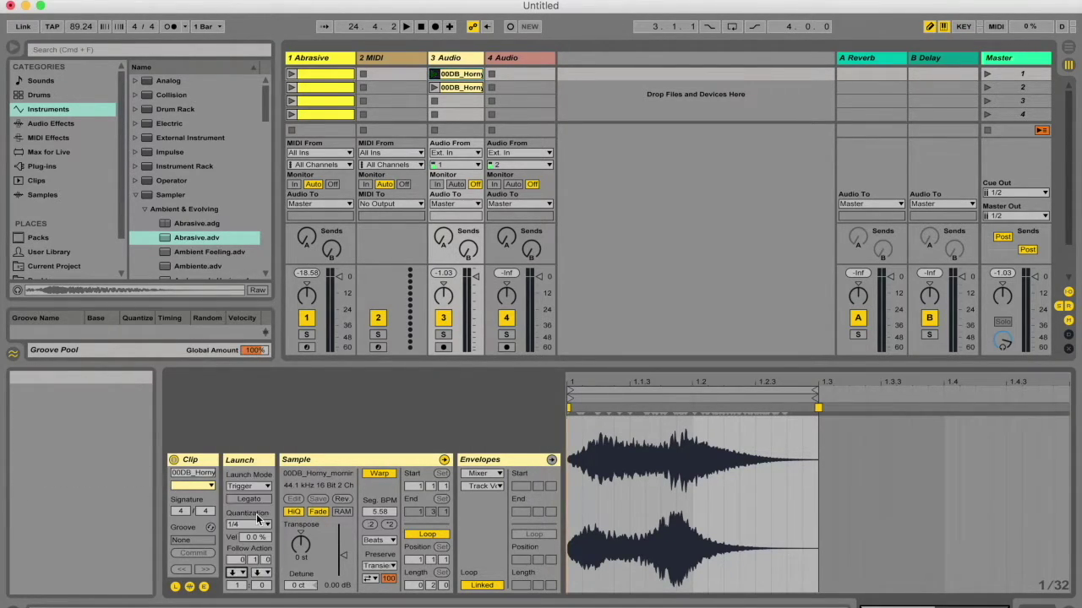
click(459, 87)
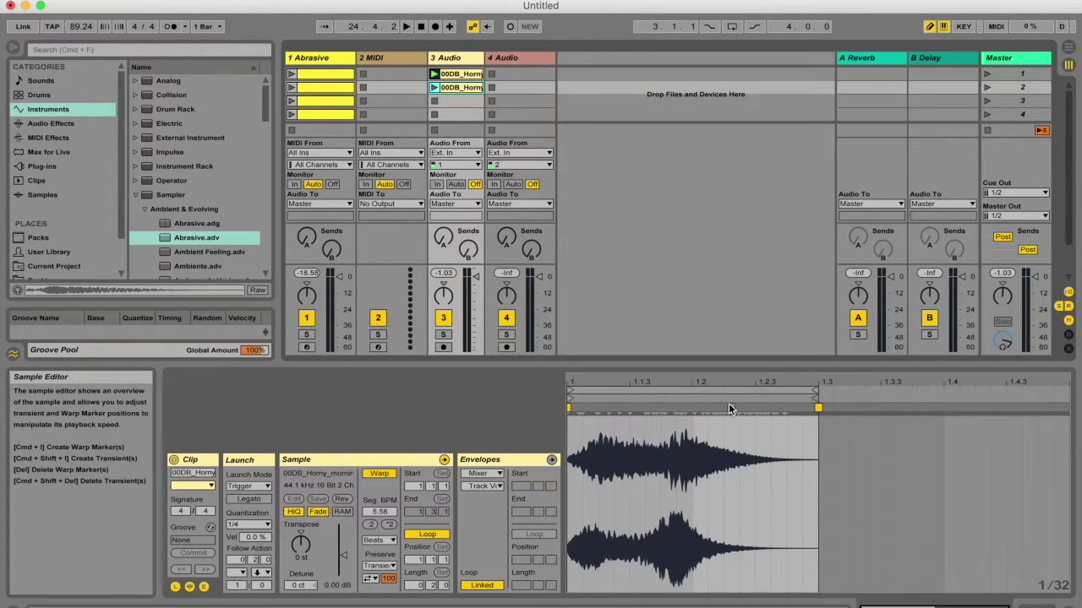
click(434, 74)
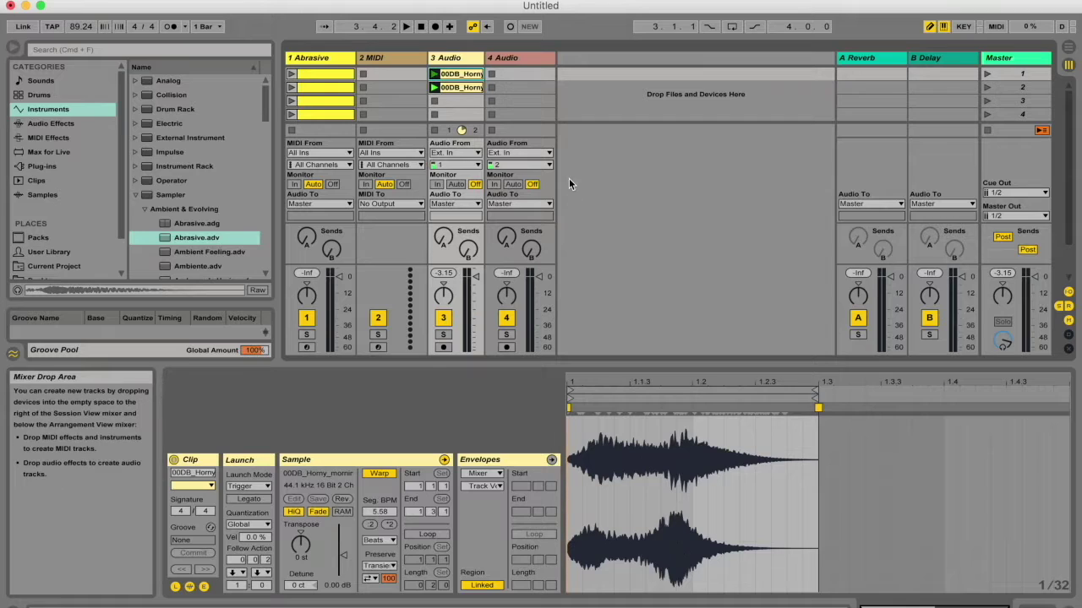
Compare the Abrasive clips, ending on the first, and toggle its note properties panel.
click(324, 76)
click(330, 88)
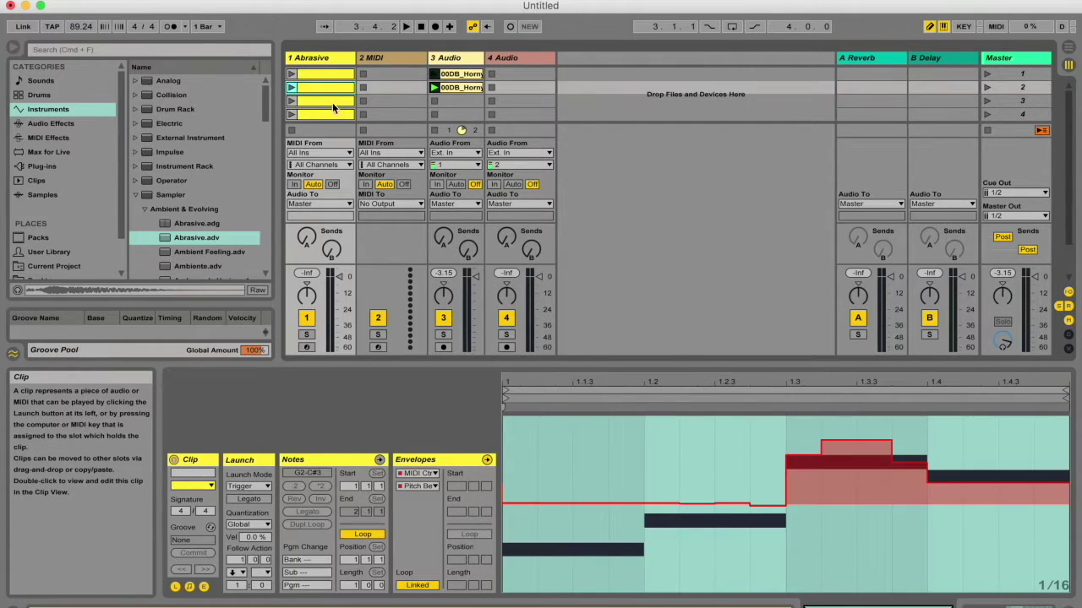
click(333, 103)
click(333, 74)
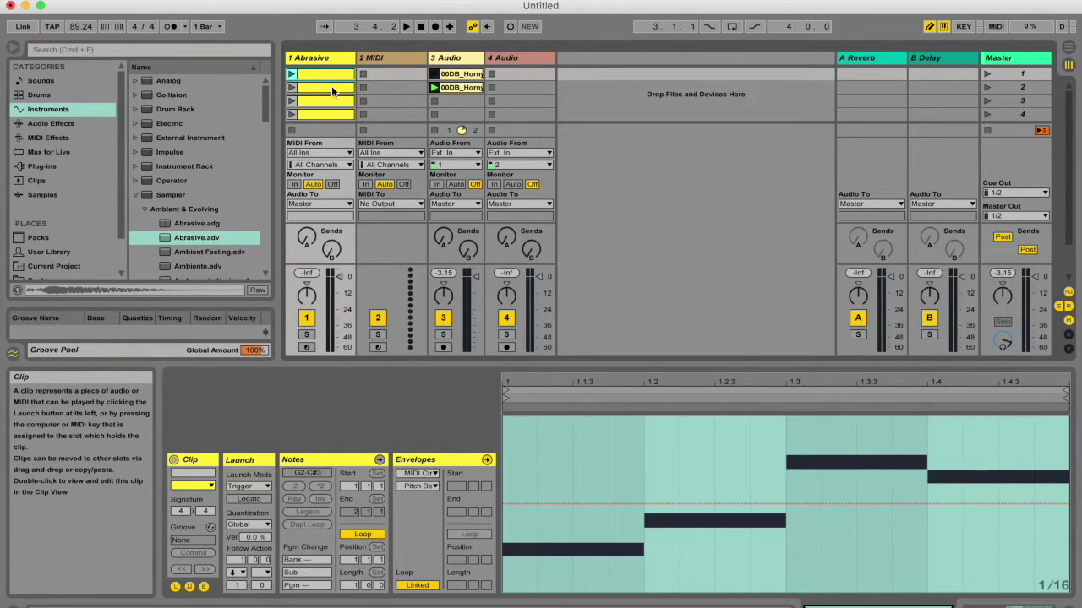
shift+click(331, 86)
click(336, 73)
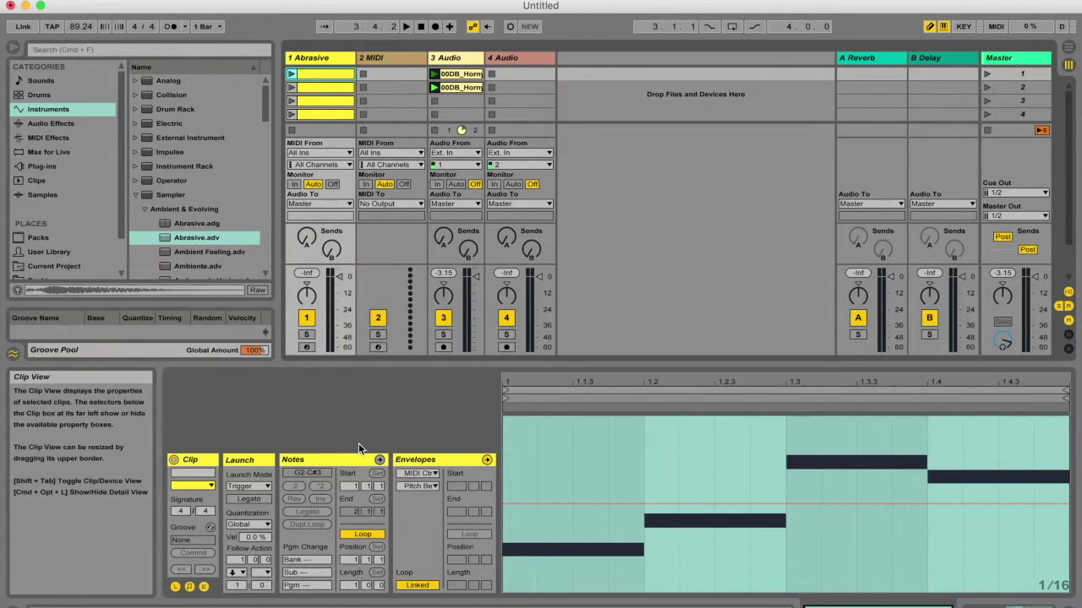
click(190, 587)
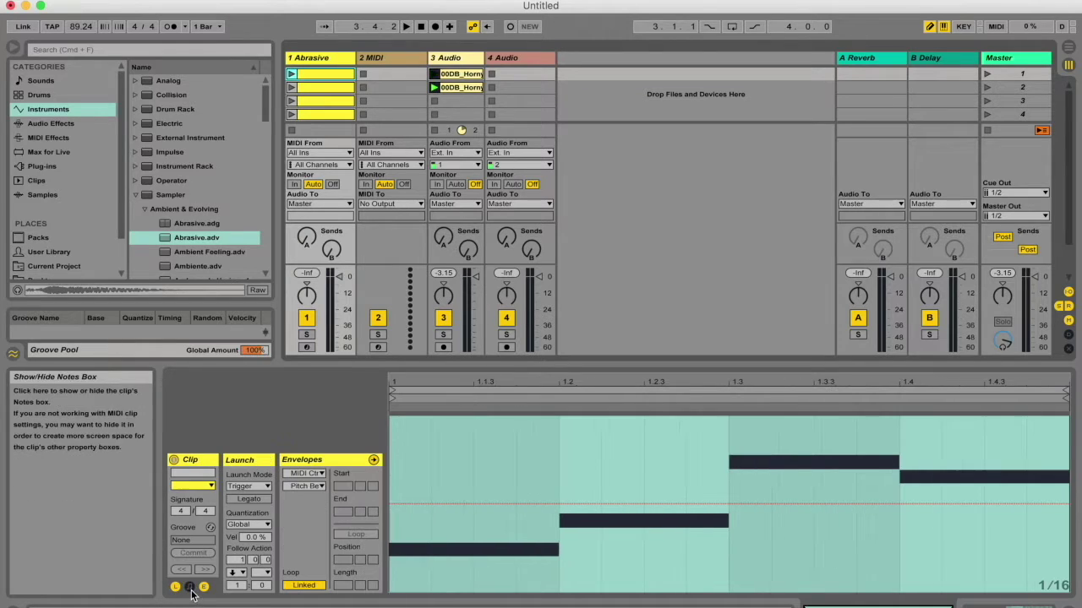
click(190, 588)
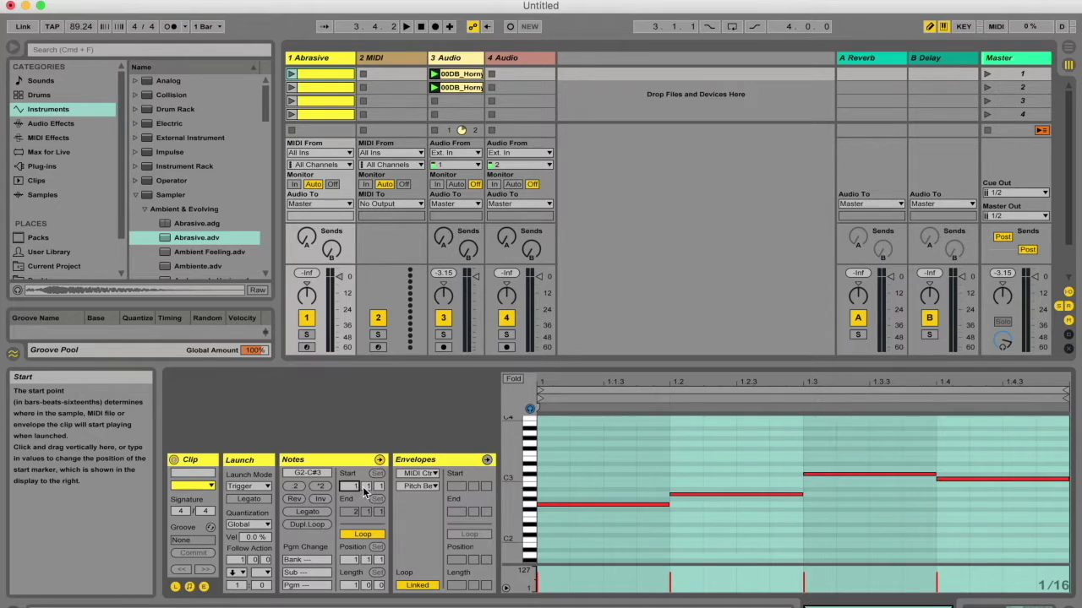
Set the first Abrasive clip's start to 1.2.1 and the second's to 1.3.1.
drag(370, 492, 371, 487)
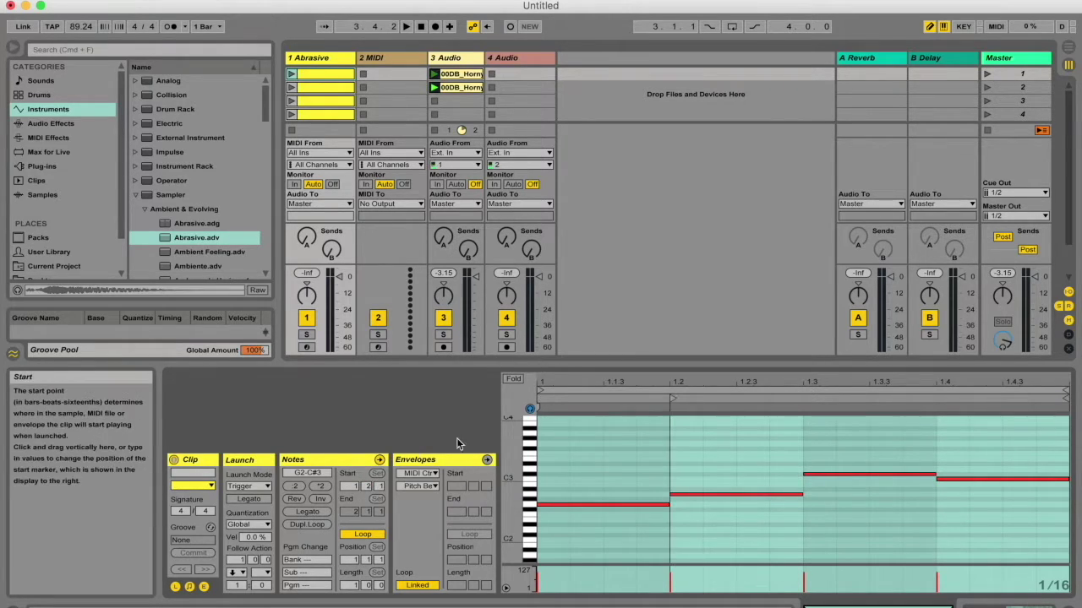
click(321, 87)
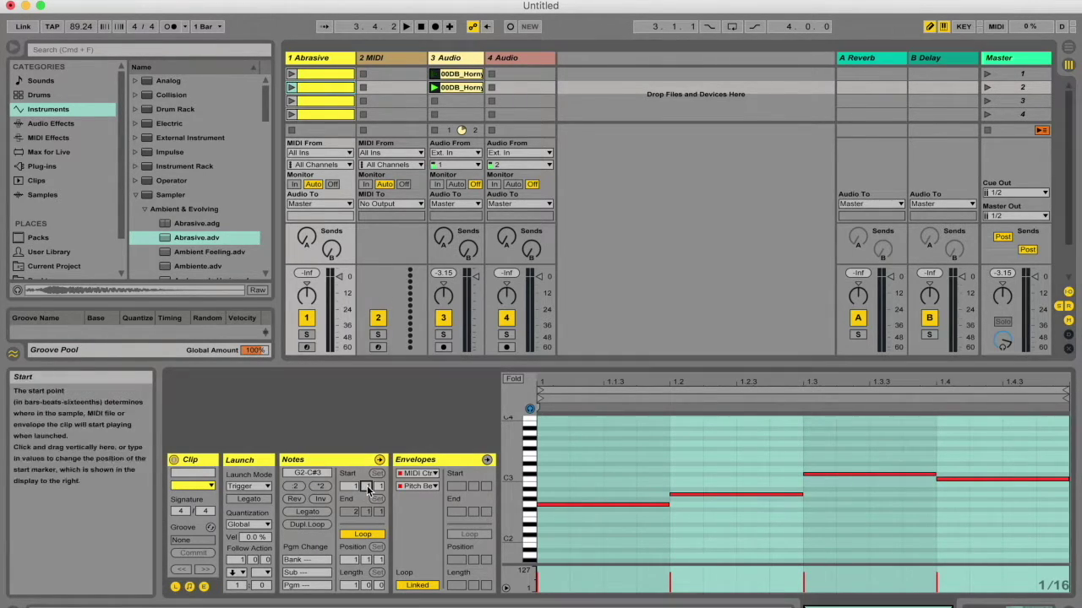
drag(366, 488, 366, 478)
click(326, 102)
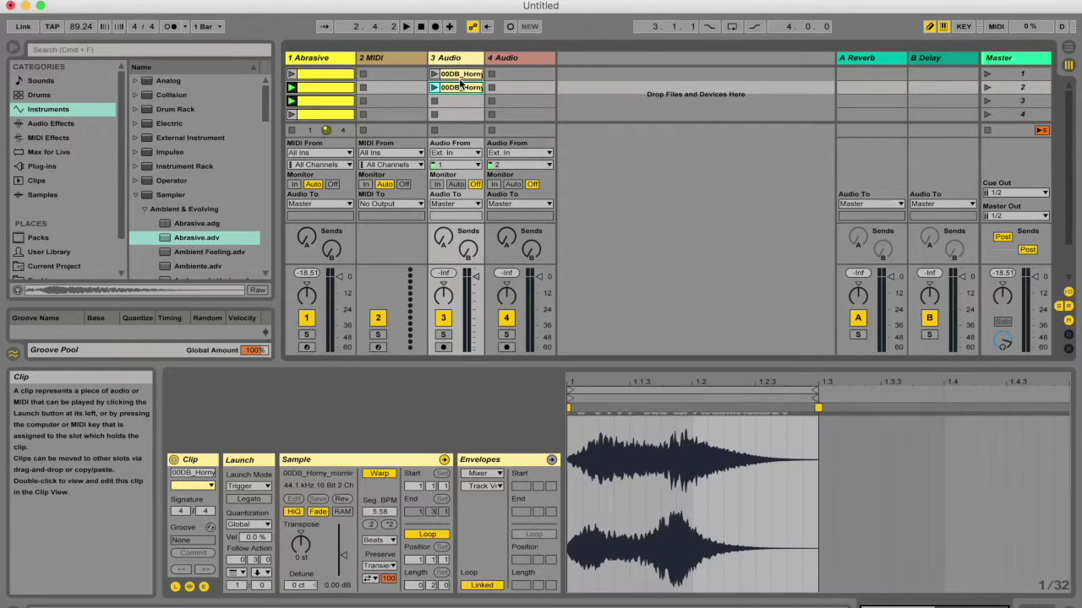
click(461, 75)
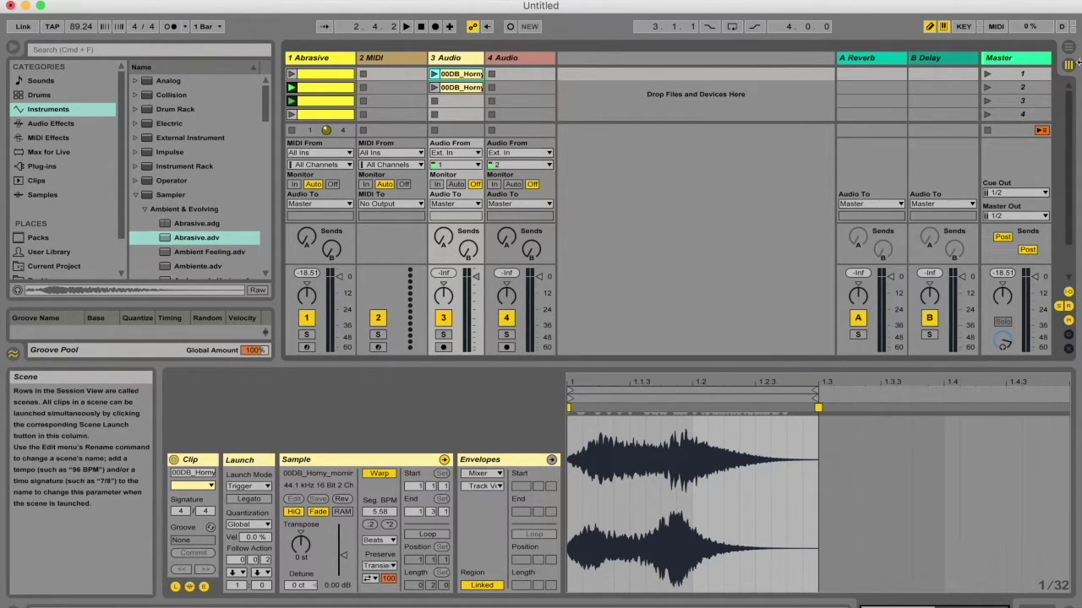
Place the audio clip in the Arrangement on track 3 at bar 20.
drag(453, 76, 512, 210)
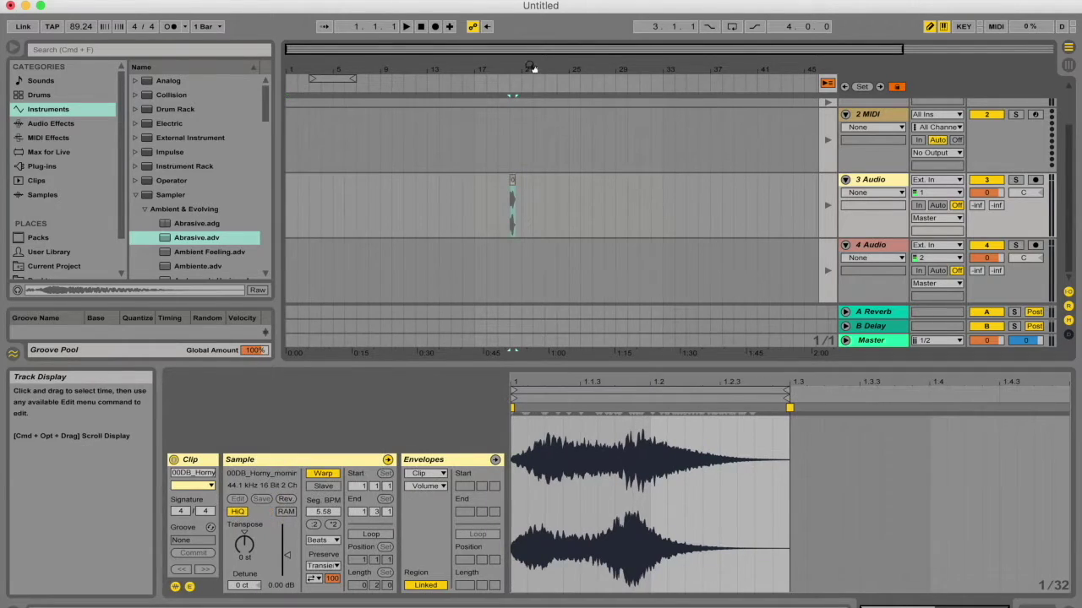
drag(513, 64, 517, 66)
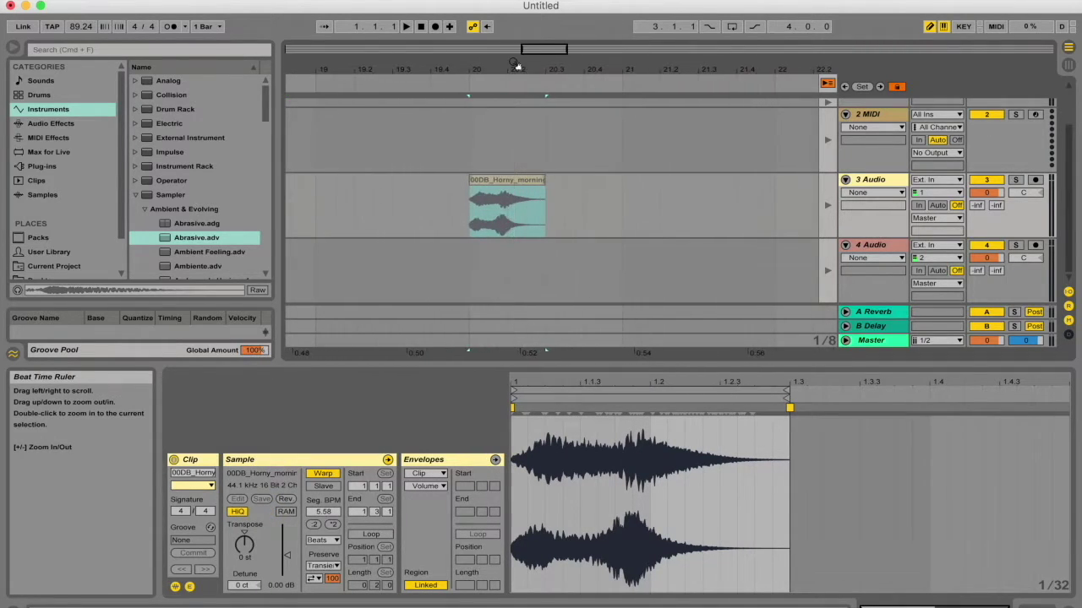
click(597, 220)
click(526, 182)
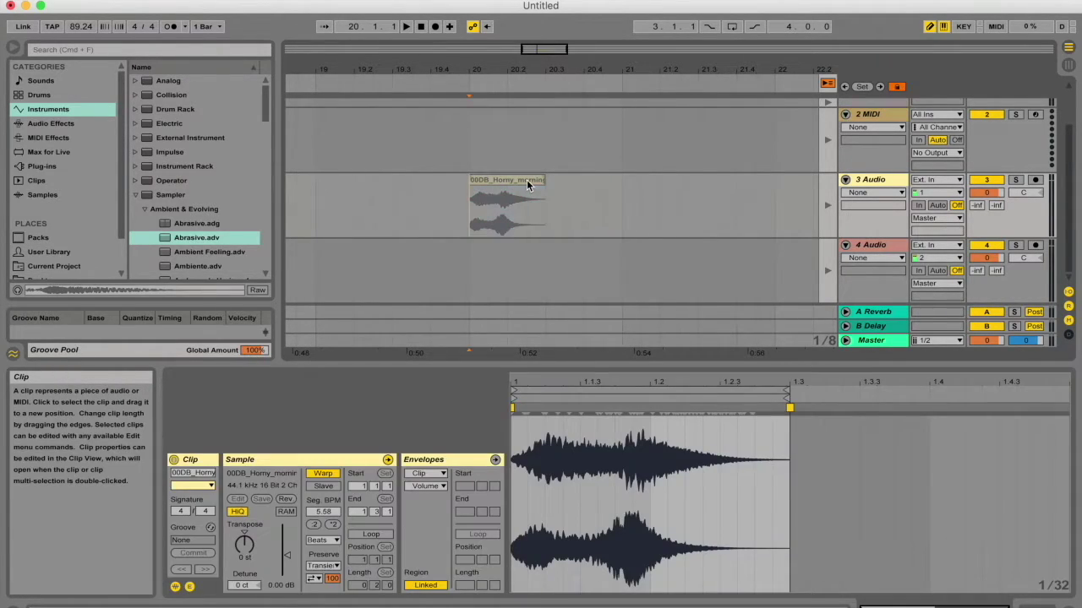
Split the clip at 20.2 with Cmd+E and drag the ending piece into track 3's third slot.
click(512, 201)
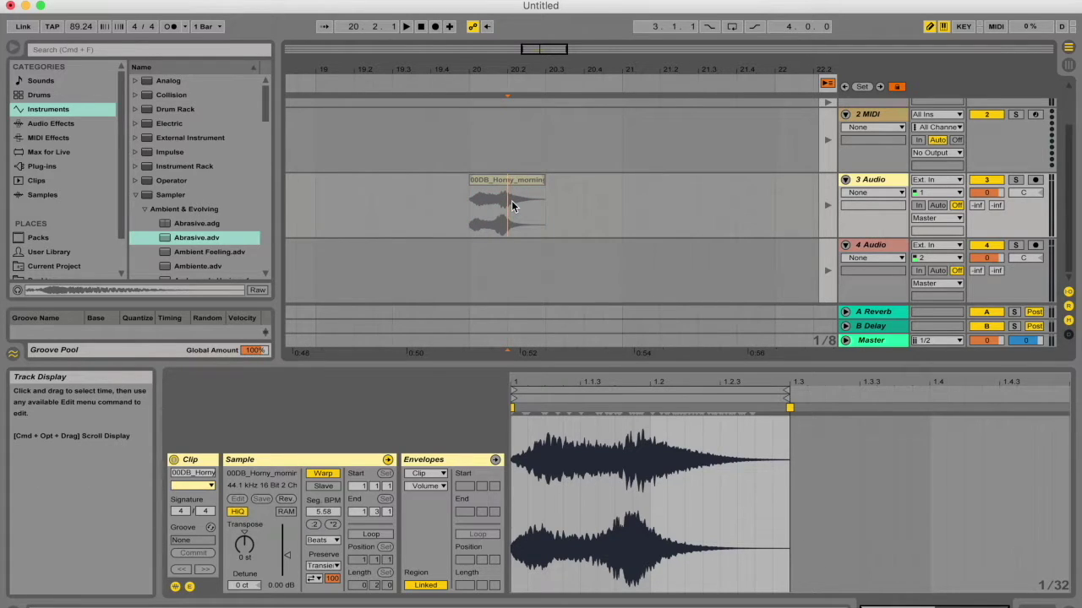
key(super+e)
click(520, 178)
drag(519, 178, 568, 179)
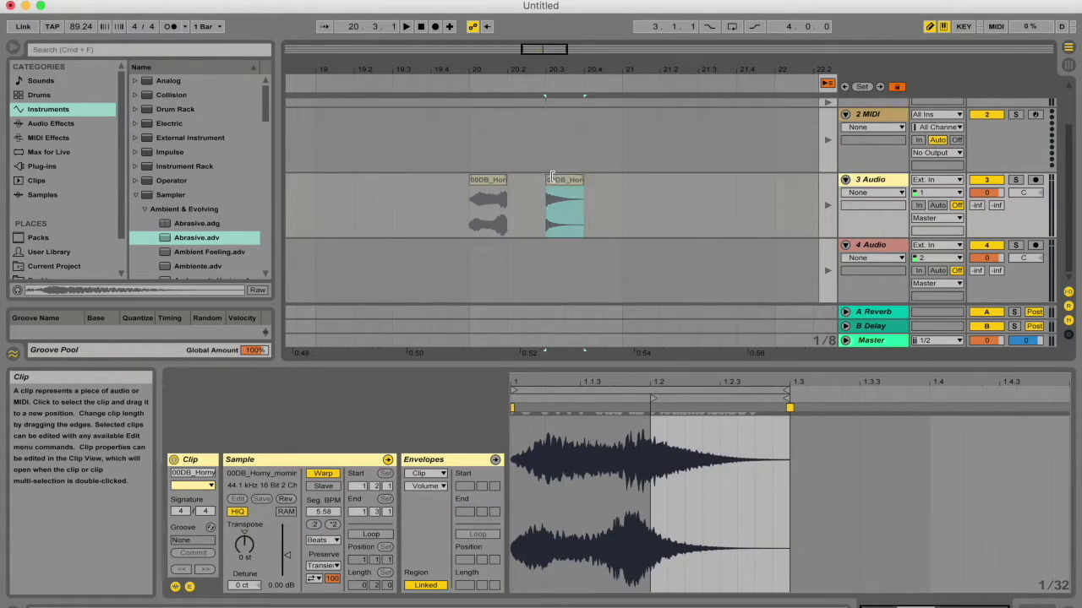
key(super+z)
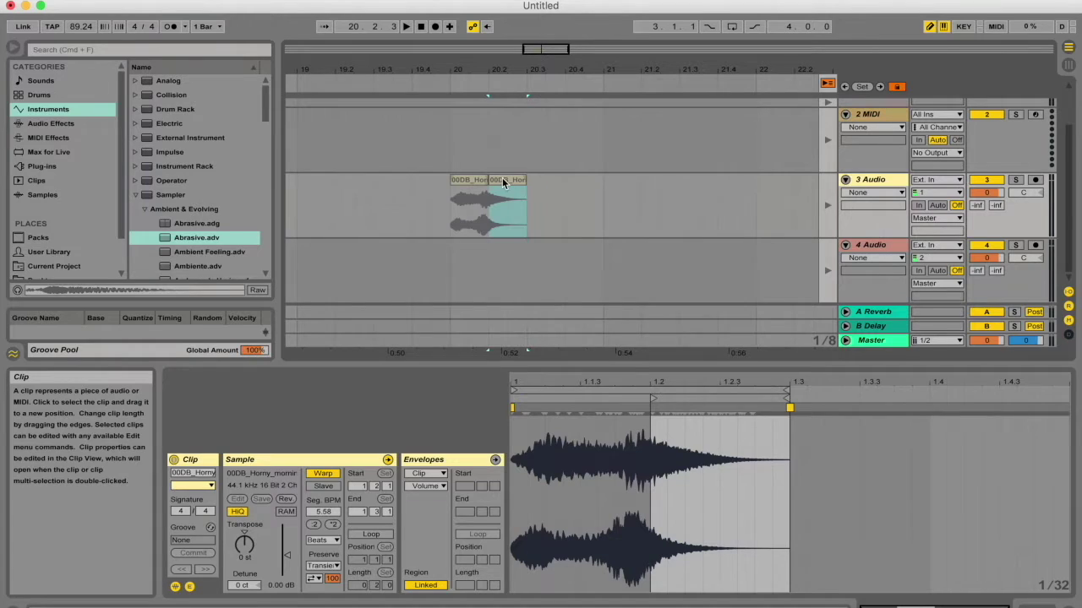
drag(502, 177, 467, 99)
key(Tab)
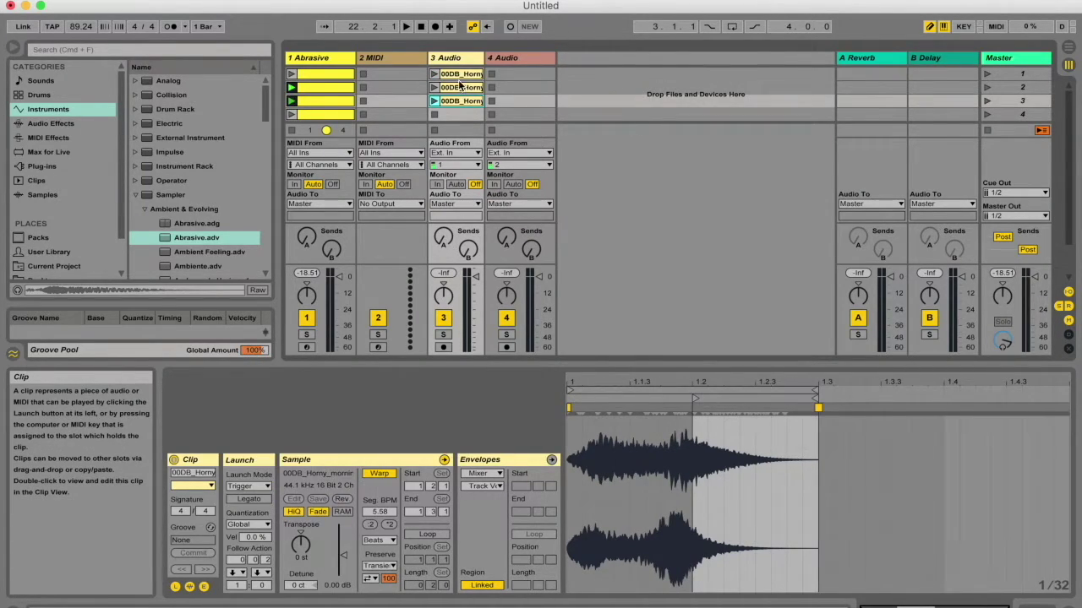
Set the third audio clip's Follow Action A to Play Again.
click(456, 88)
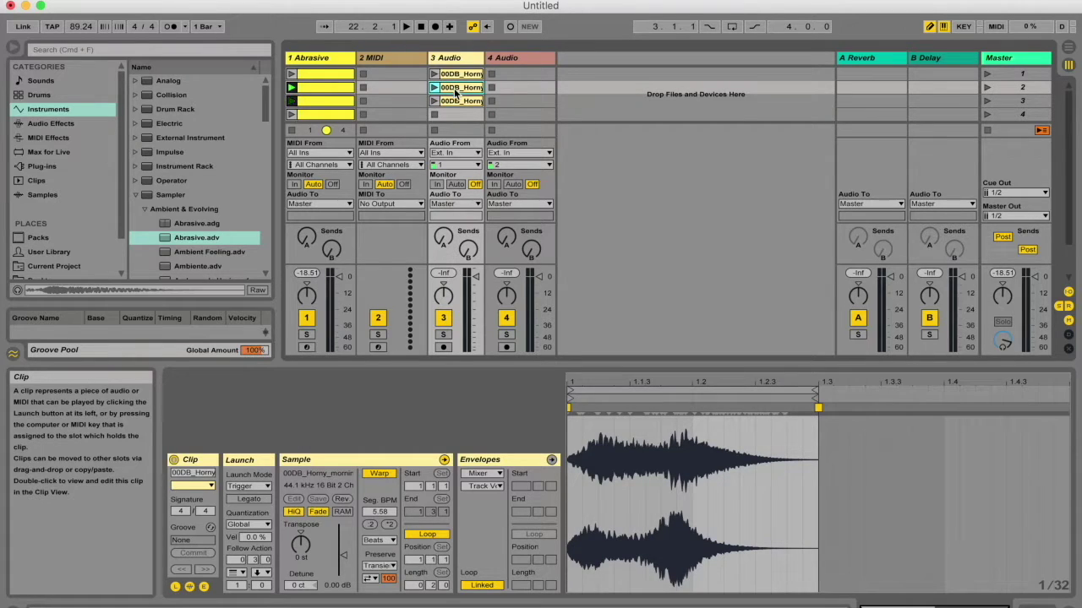
click(456, 102)
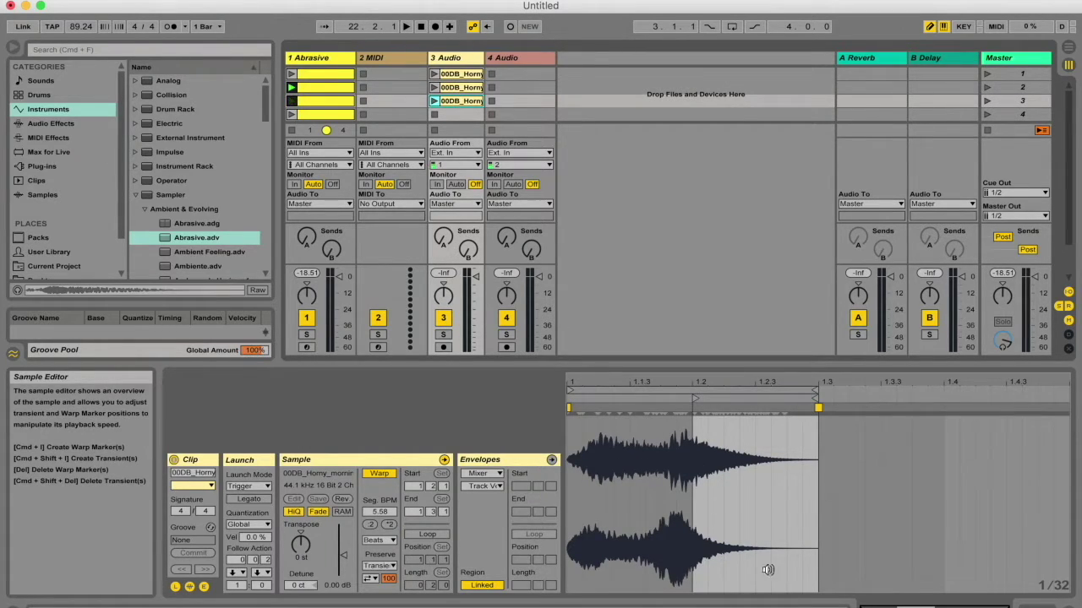
click(457, 88)
click(457, 100)
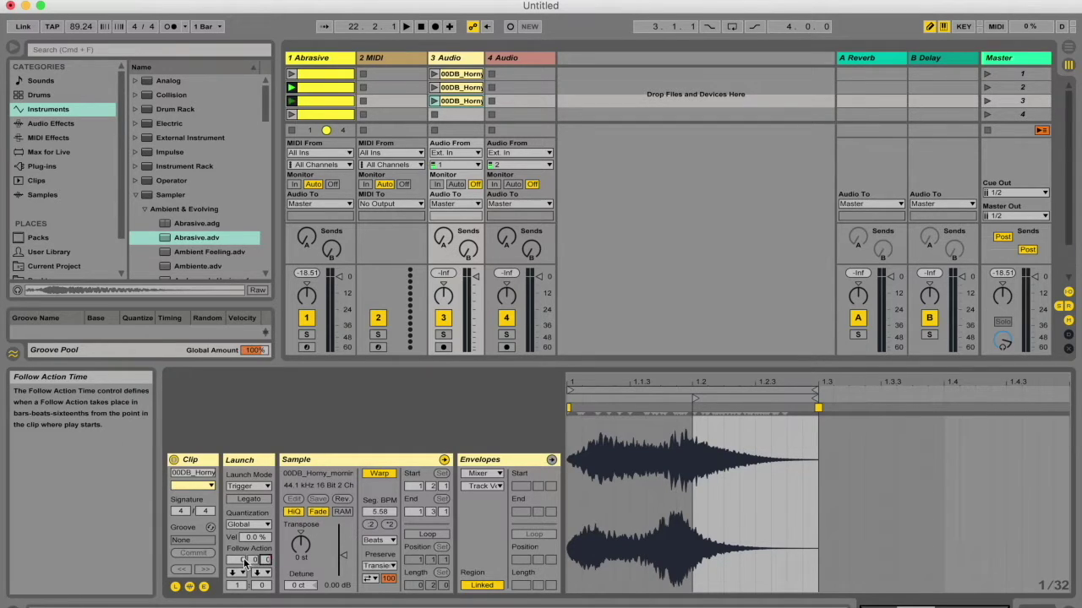
click(236, 573)
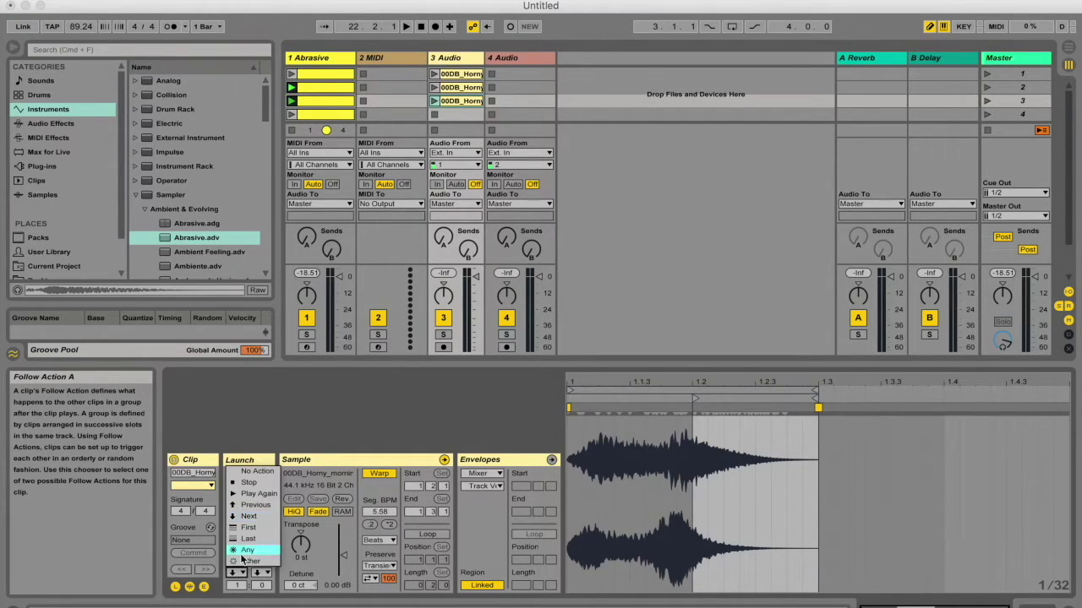
click(249, 493)
Set the second audio clip's Follow Action A to Next.
click(460, 88)
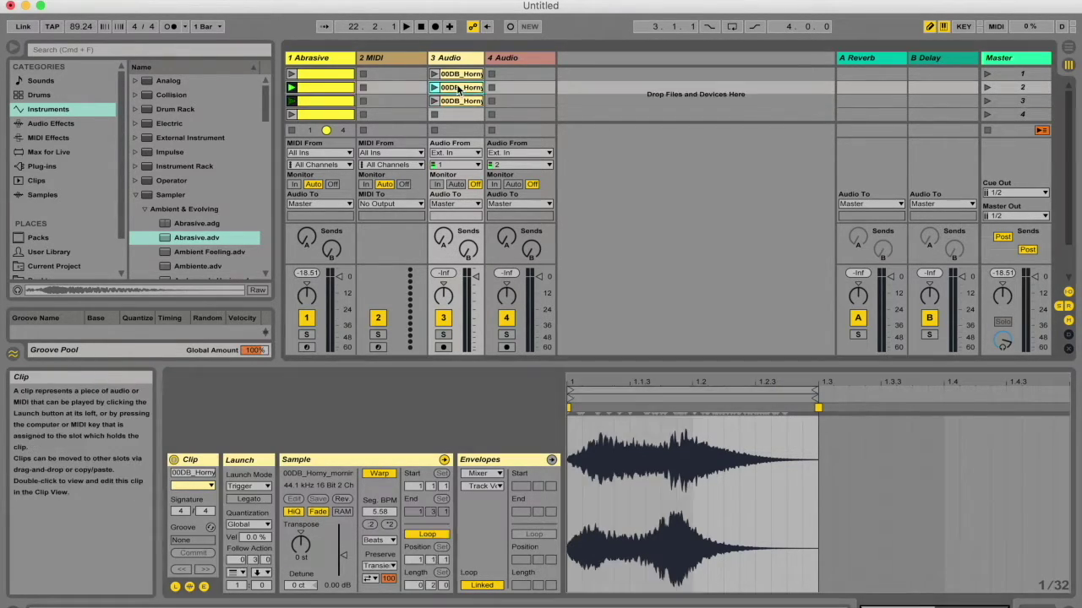
click(237, 572)
click(251, 517)
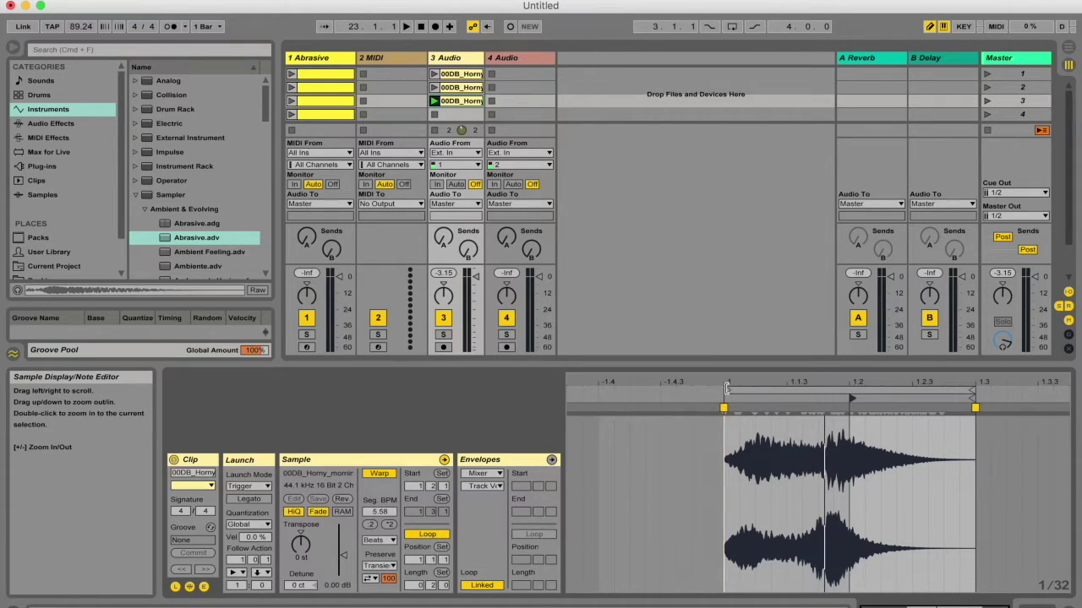
Move the ending clip's loop start to 1.2 and launch it.
drag(727, 393, 852, 394)
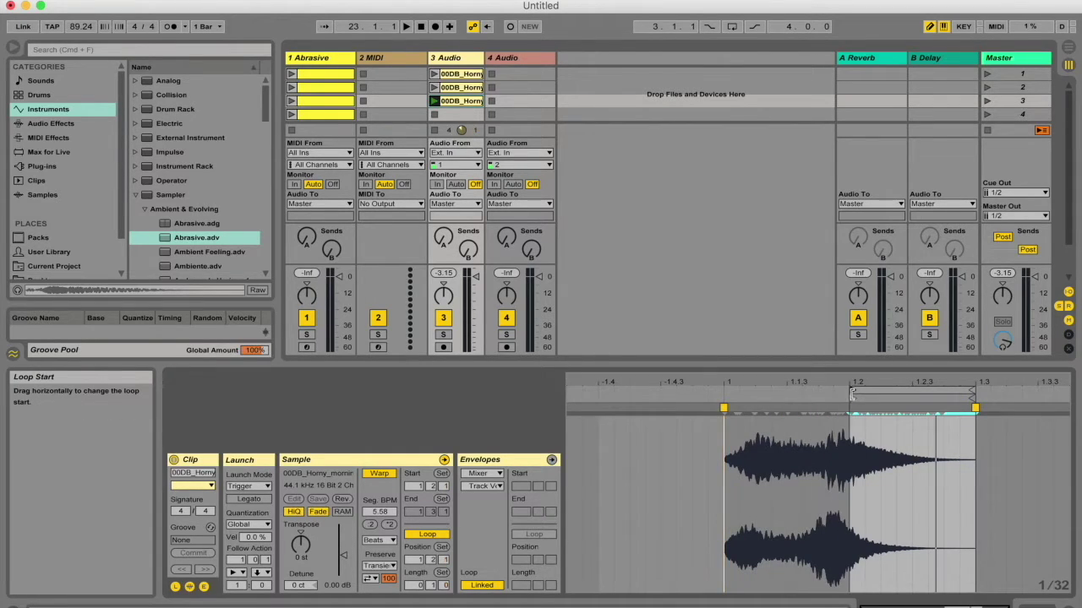
click(435, 100)
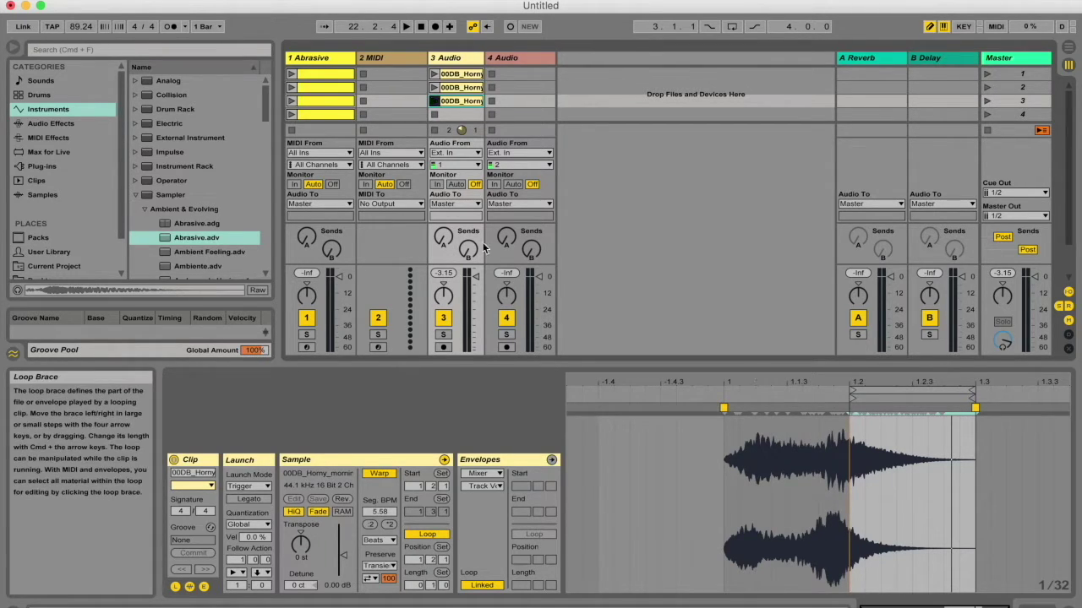
Drag the 3 Audio track beside Abrasive so it becomes track 2, then view its first clip.
click(314, 123)
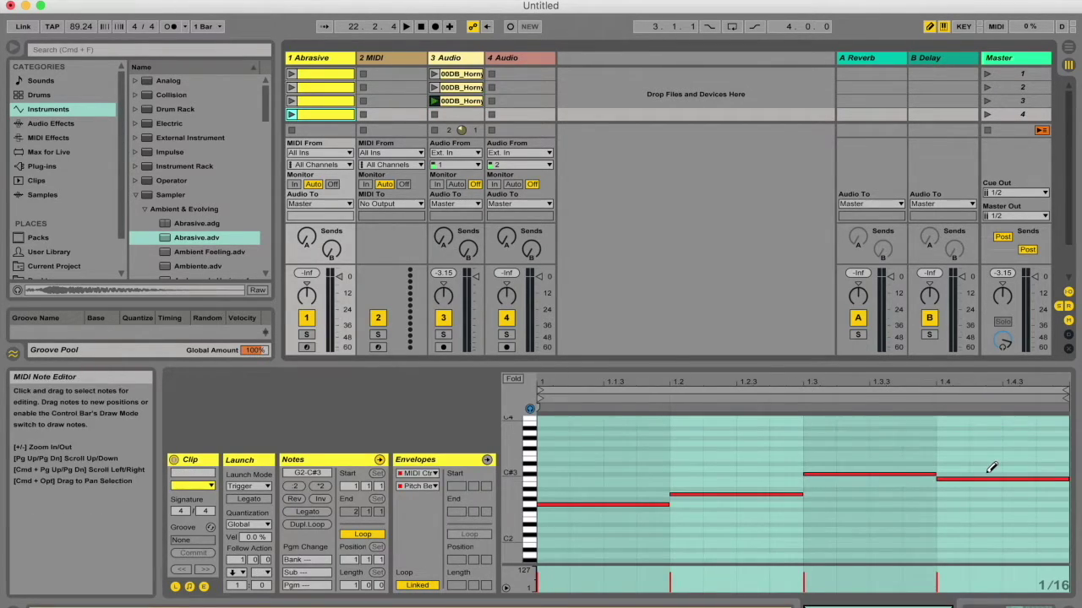
drag(448, 57, 362, 62)
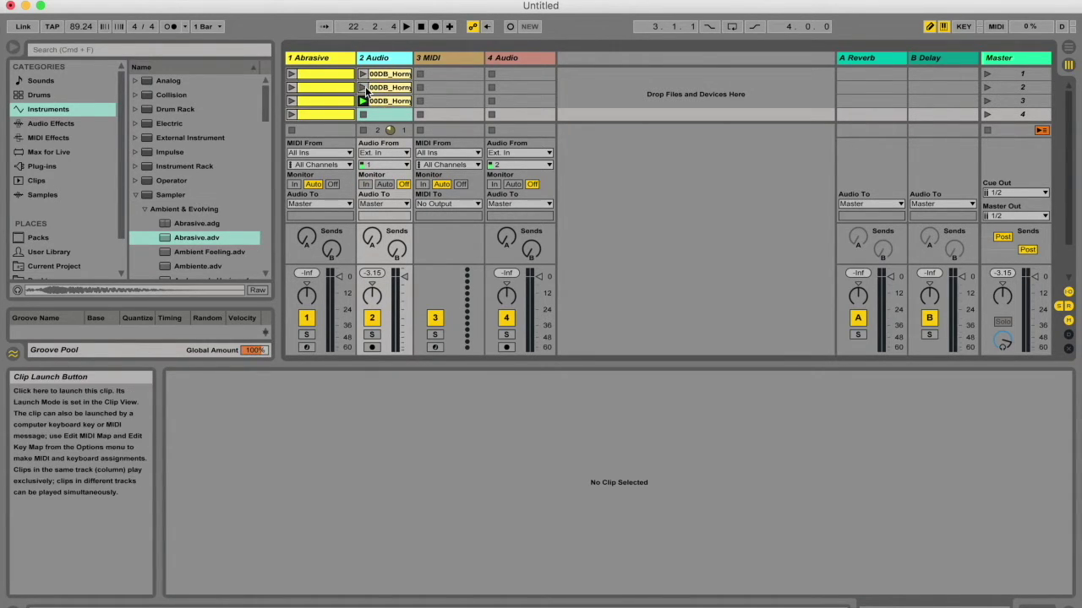
click(329, 114)
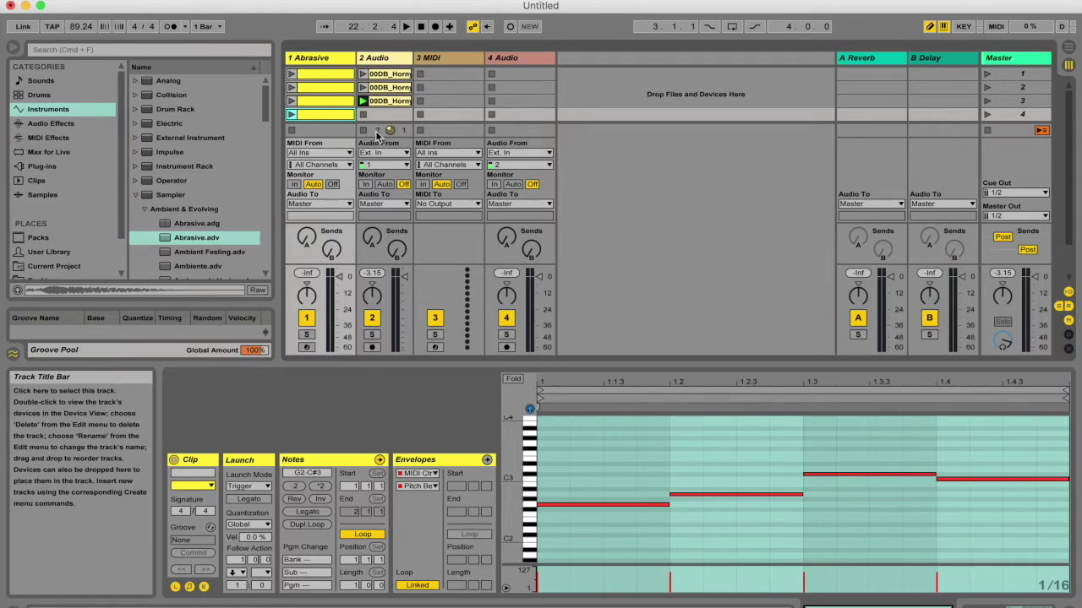
click(387, 74)
click(322, 76)
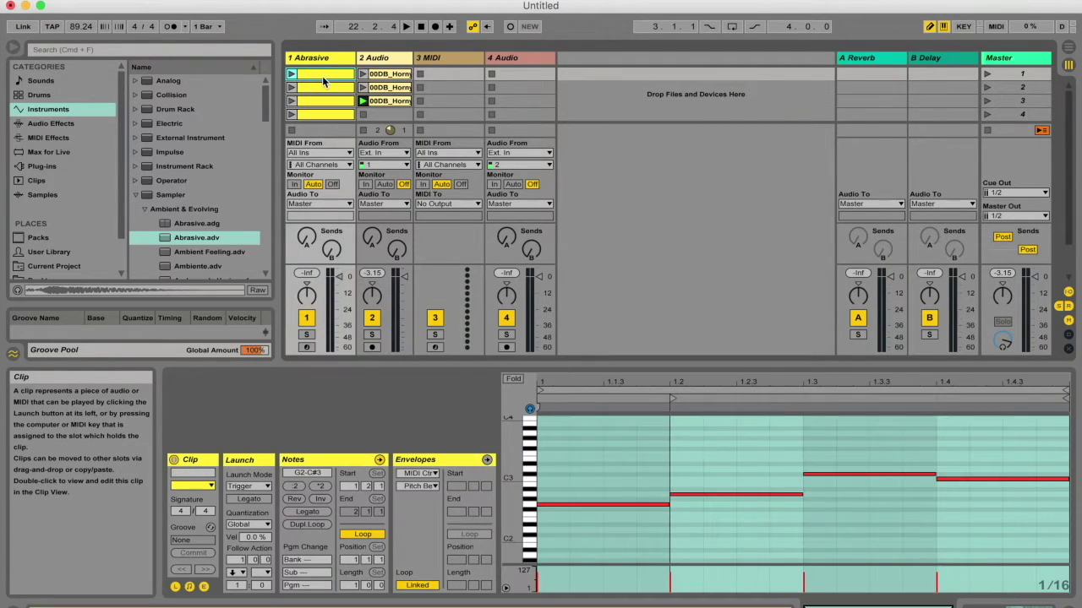